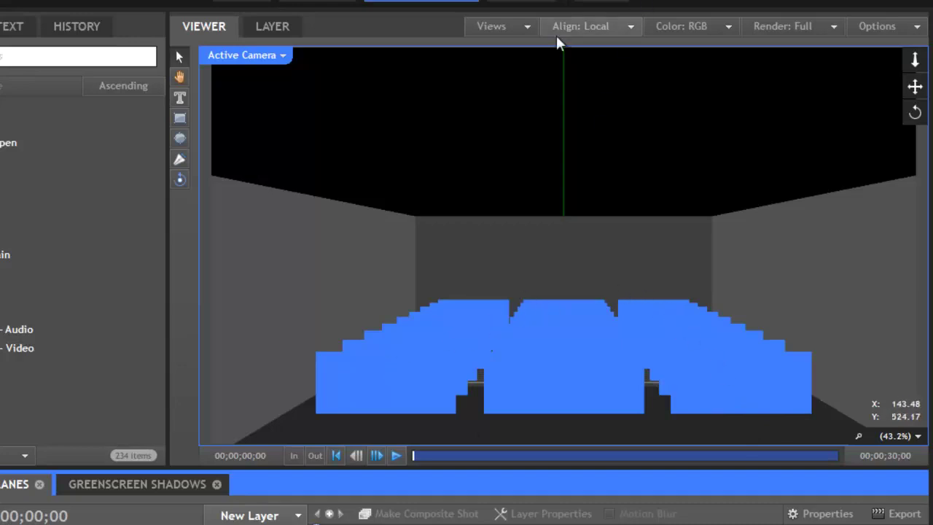
- Preview the camera/top/perspective viewer split, return to a single camera view, and add a light layer
click(520, 25)
click(507, 90)
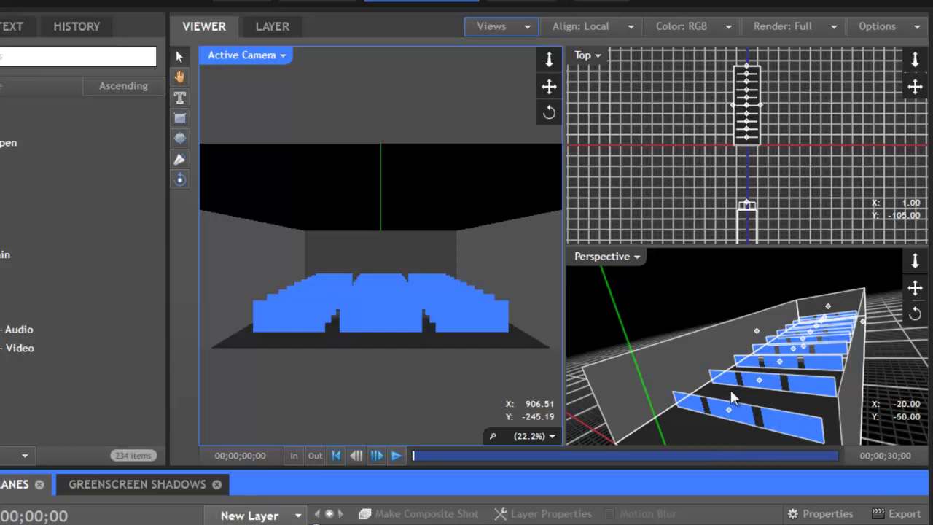
click(516, 26)
click(516, 43)
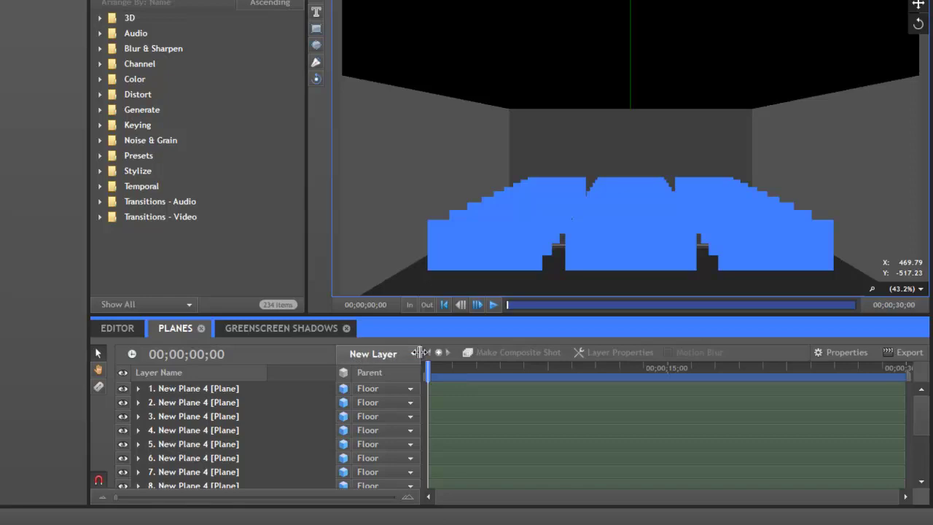
click(412, 354)
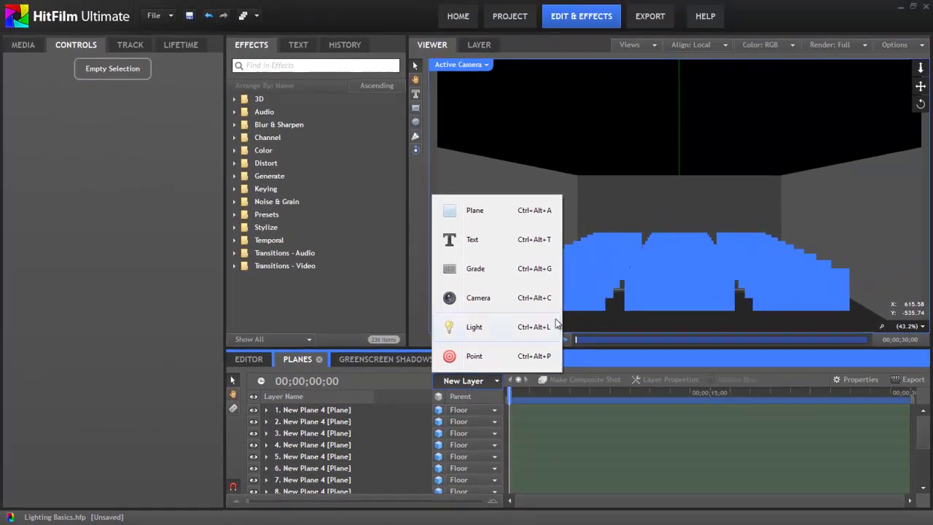
click(483, 325)
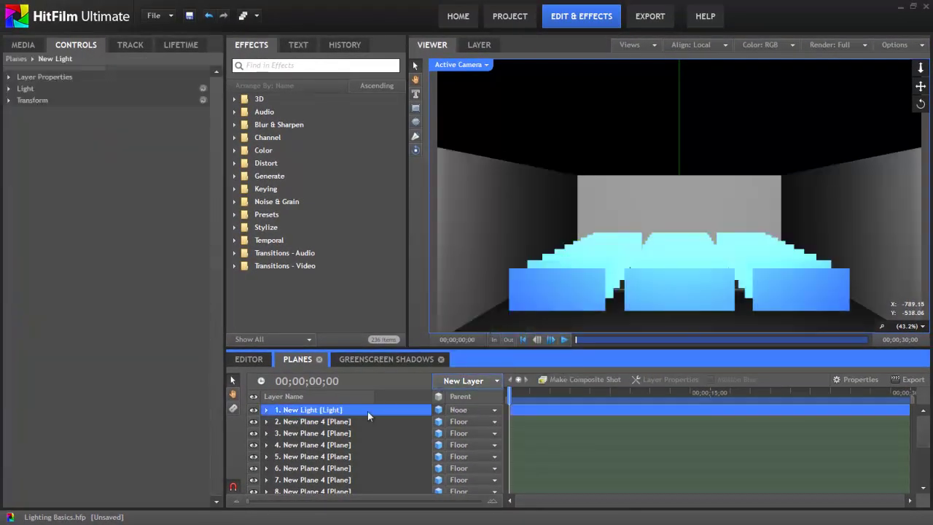
- Expand New Light's Layer Properties, Light and Transform groups, keeping Point type at position 0, 400, 0
click(9, 80)
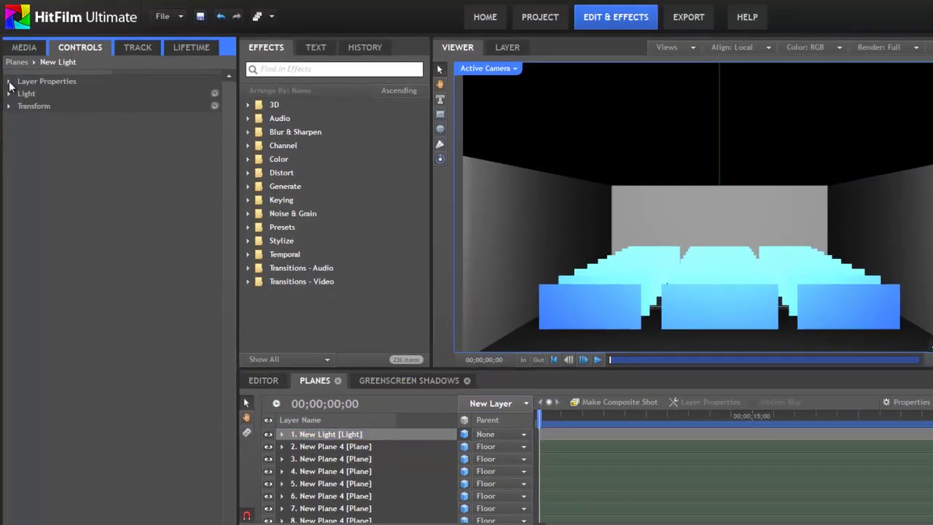
click(9, 82)
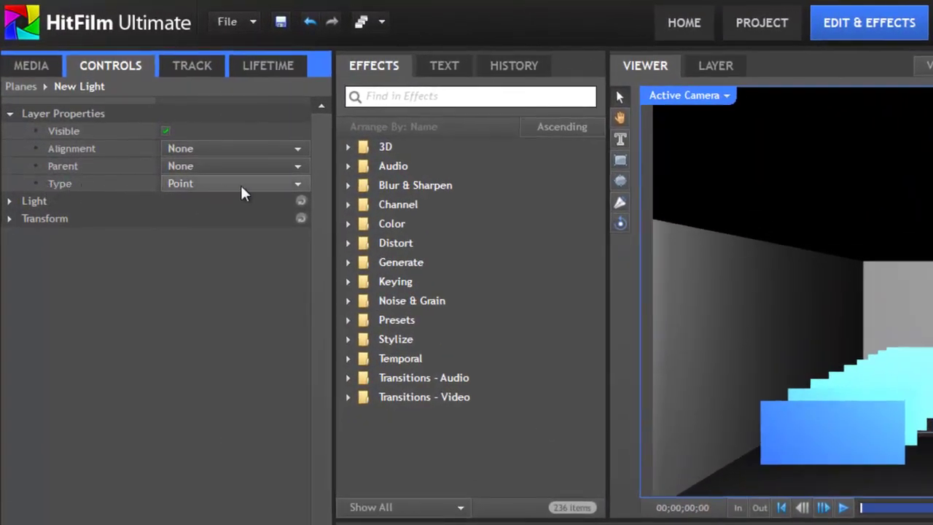
click(295, 184)
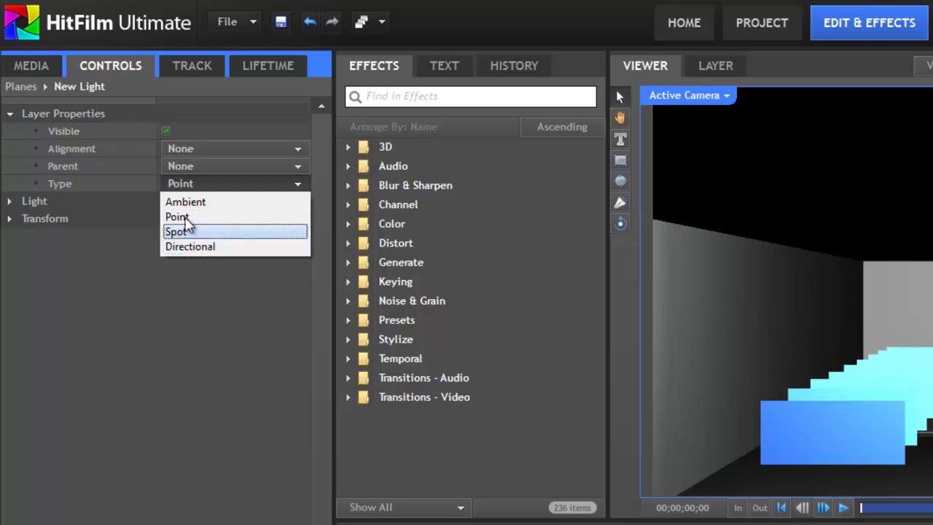
click(9, 203)
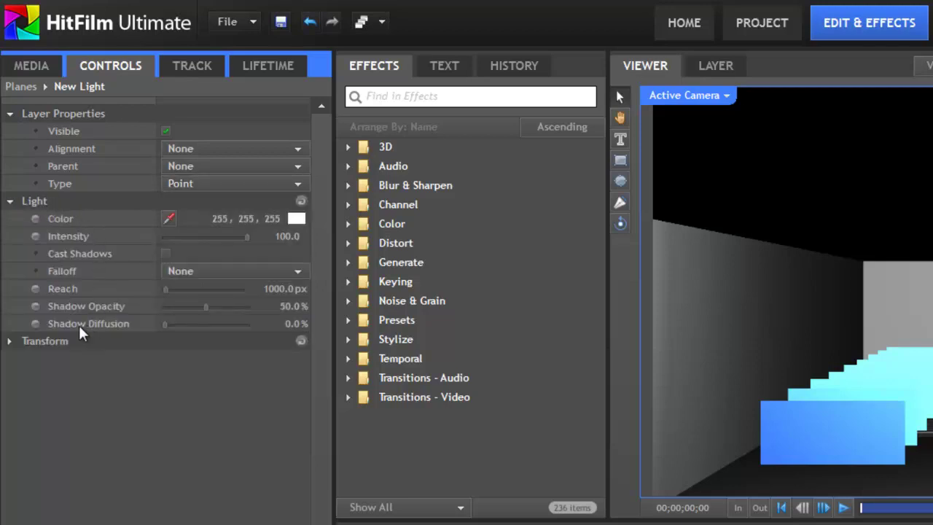
click(9, 341)
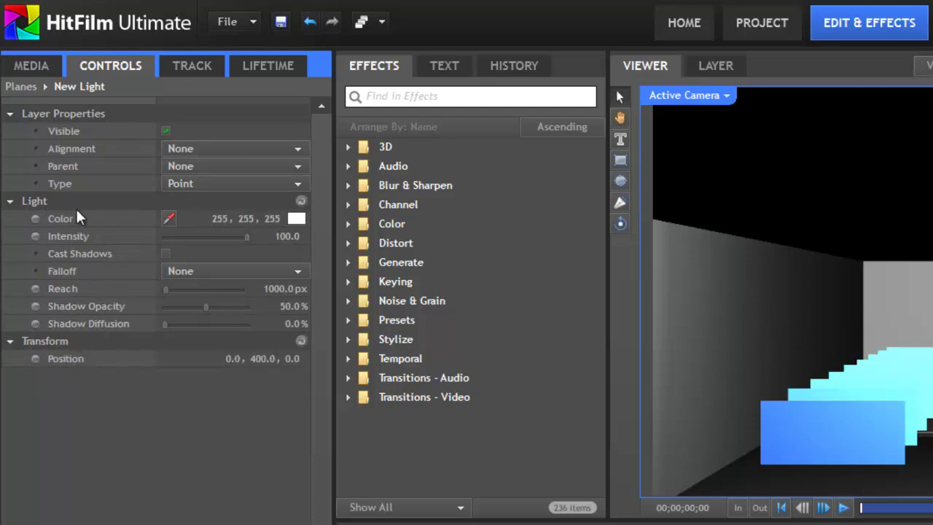
click(223, 184)
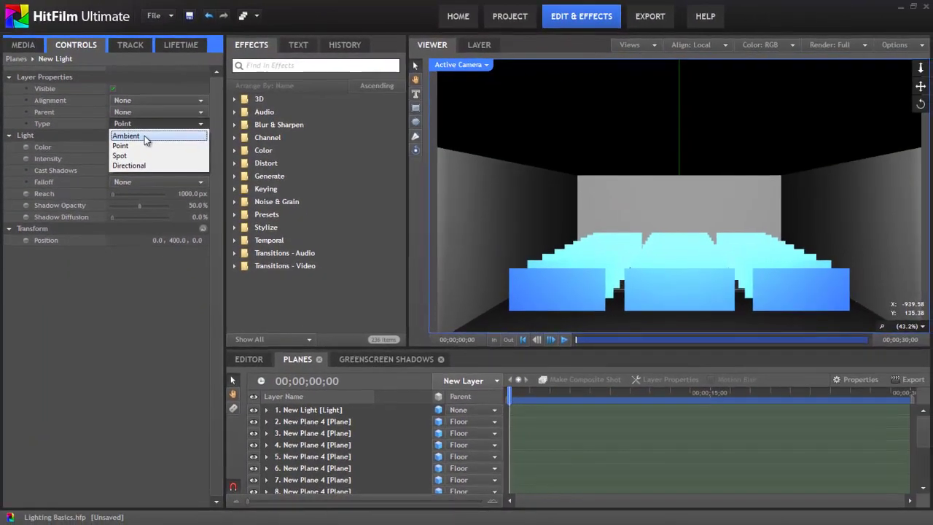
- Make the light an Ambient light and try pure blue as its colour
click(172, 161)
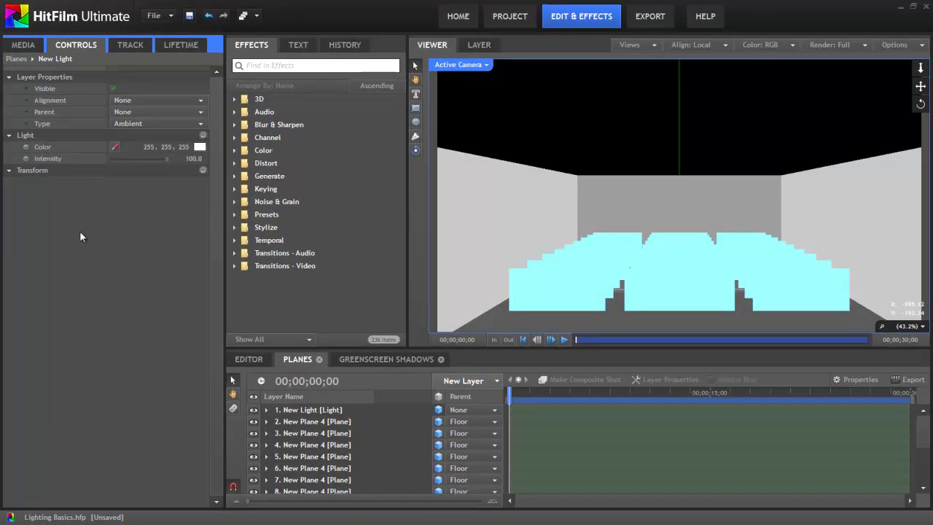
click(200, 147)
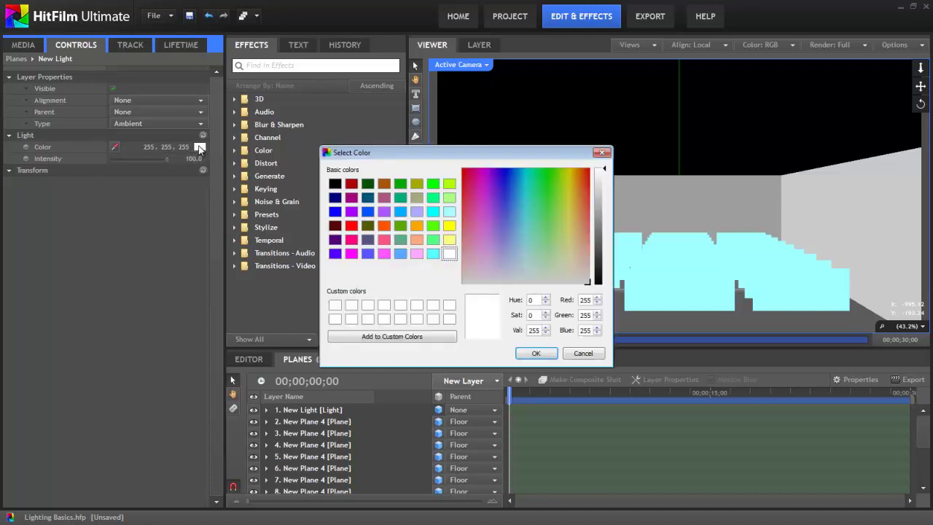
click(335, 213)
click(535, 352)
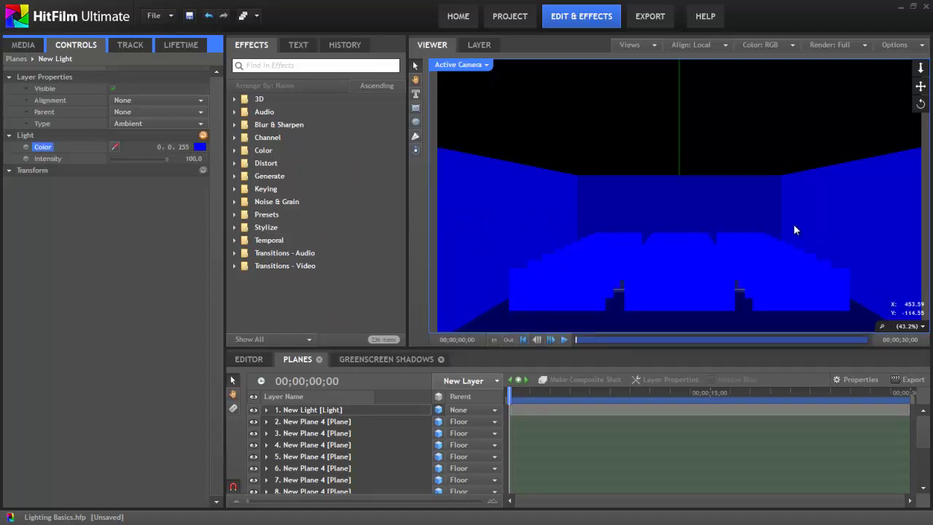
- Try a saturated green light colour, then set it back to white (255, 255, 255)
click(199, 146)
click(551, 207)
click(547, 193)
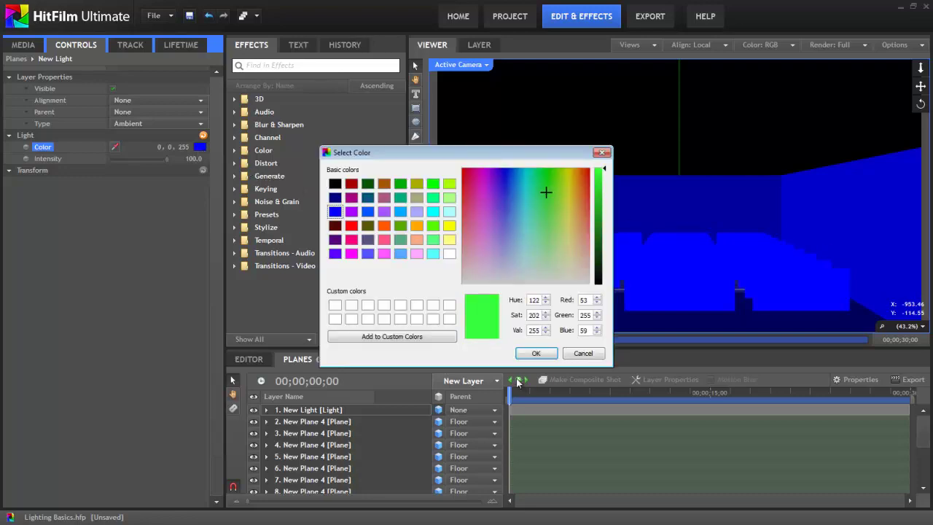
click(535, 352)
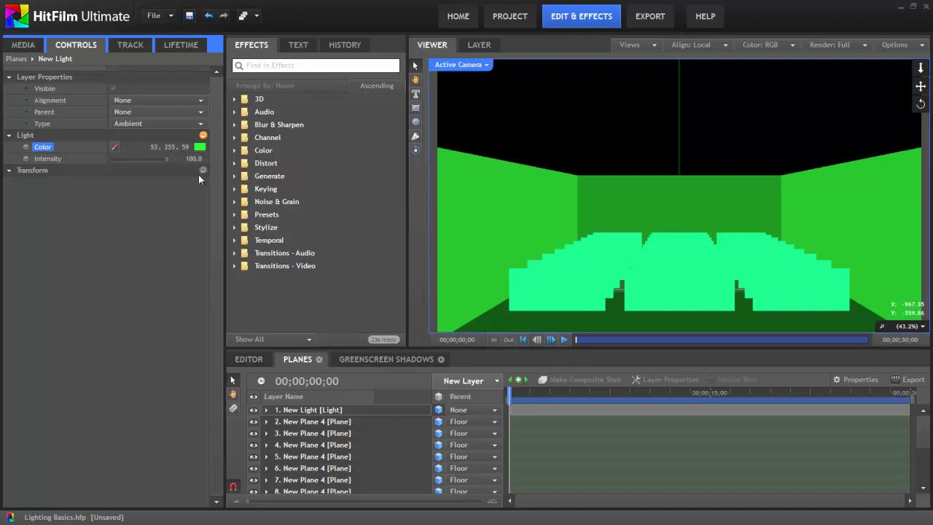
click(203, 147)
drag(524, 215, 528, 291)
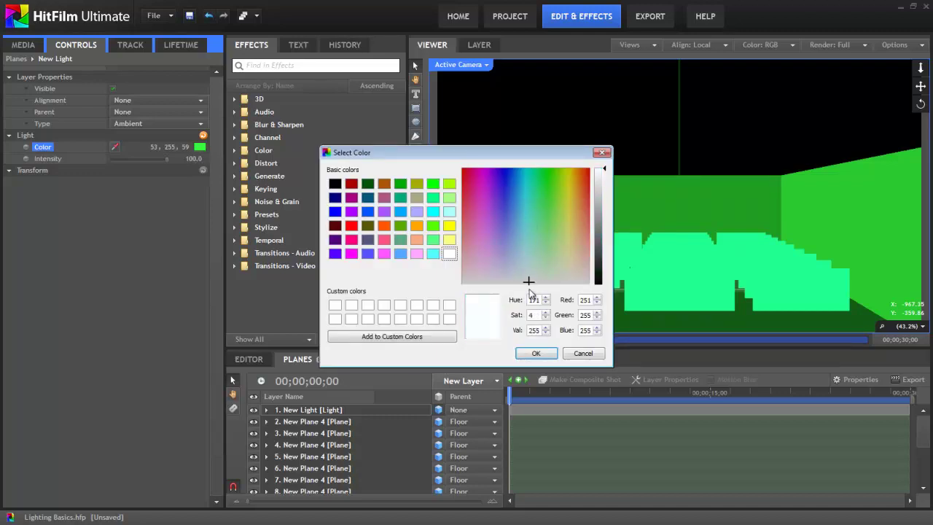
click(535, 353)
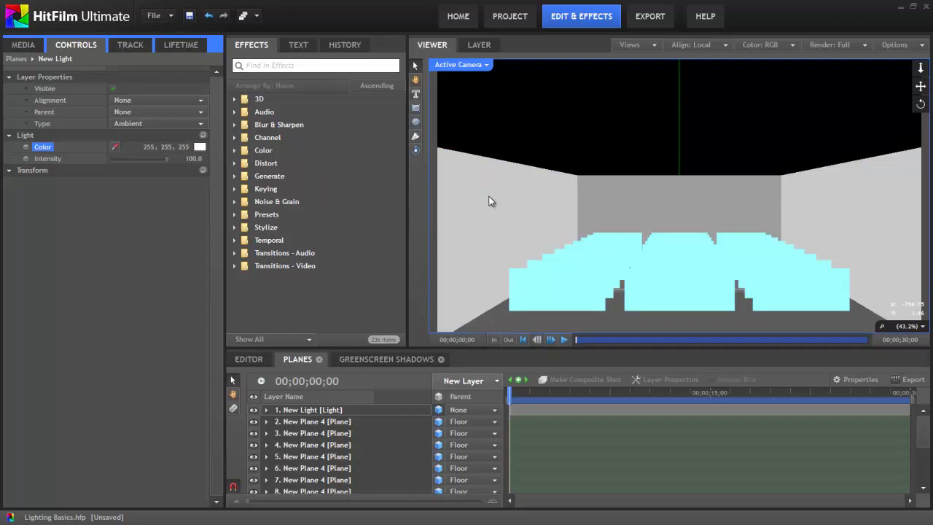
- Lower the ambient light's intensity, toggle its visibility off and on, and settle on intensity 40
click(162, 159)
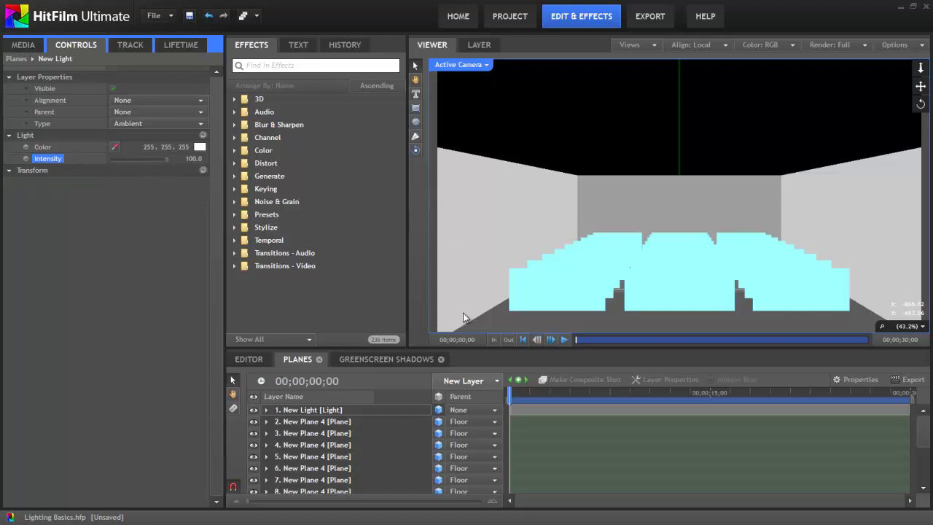
drag(165, 158, 133, 154)
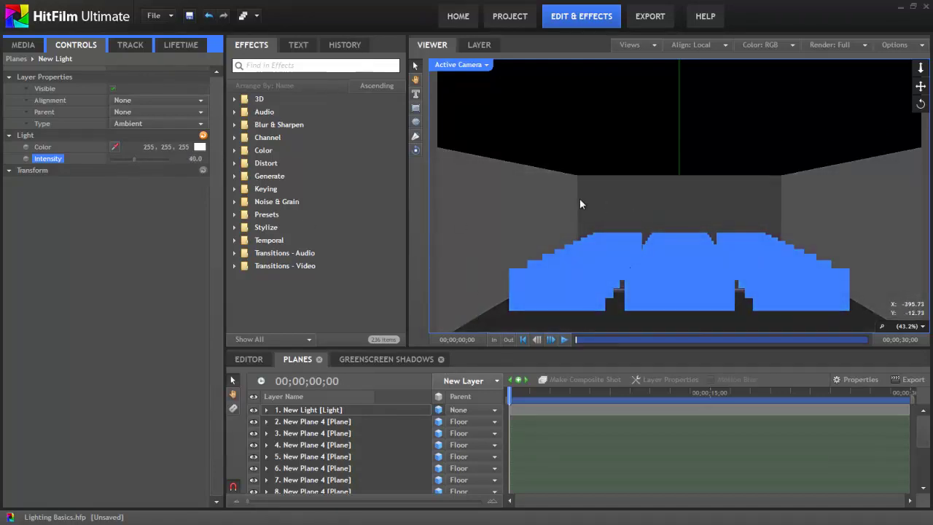
click(254, 411)
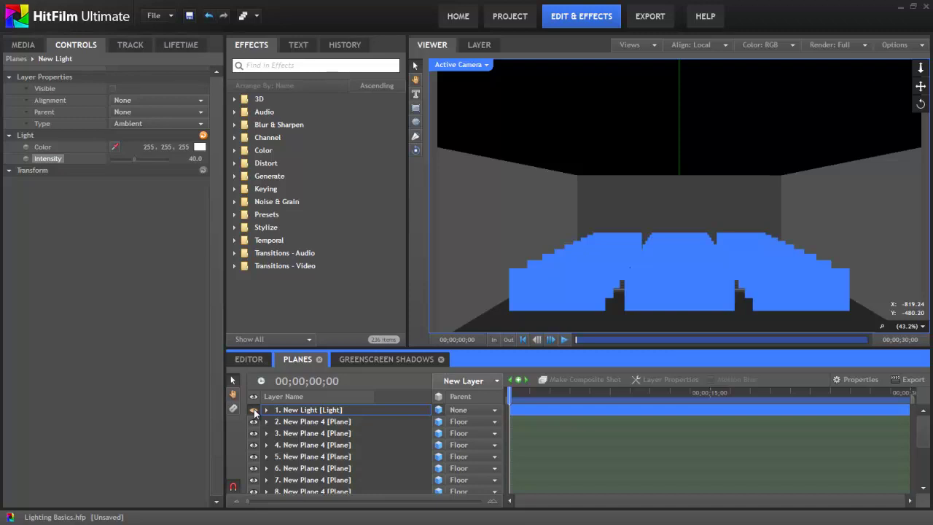
click(112, 88)
drag(151, 160, 108, 156)
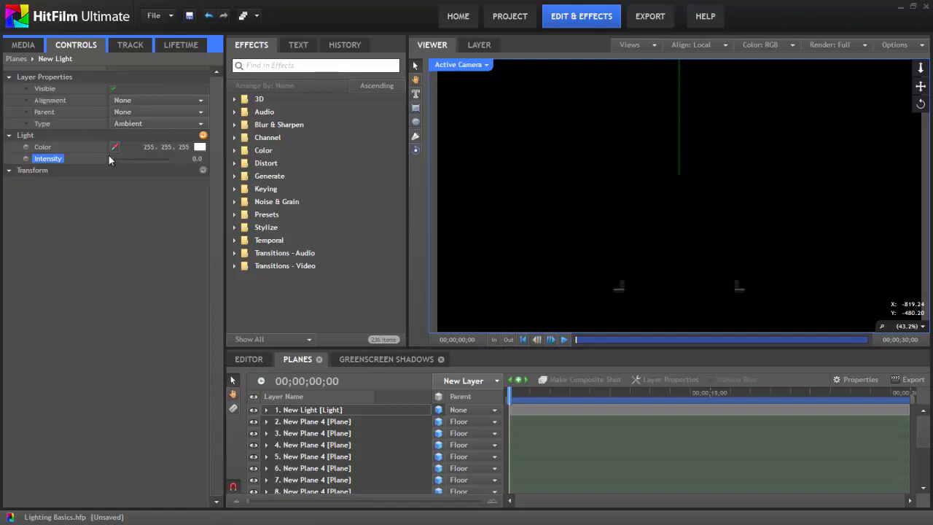
drag(108, 156, 134, 161)
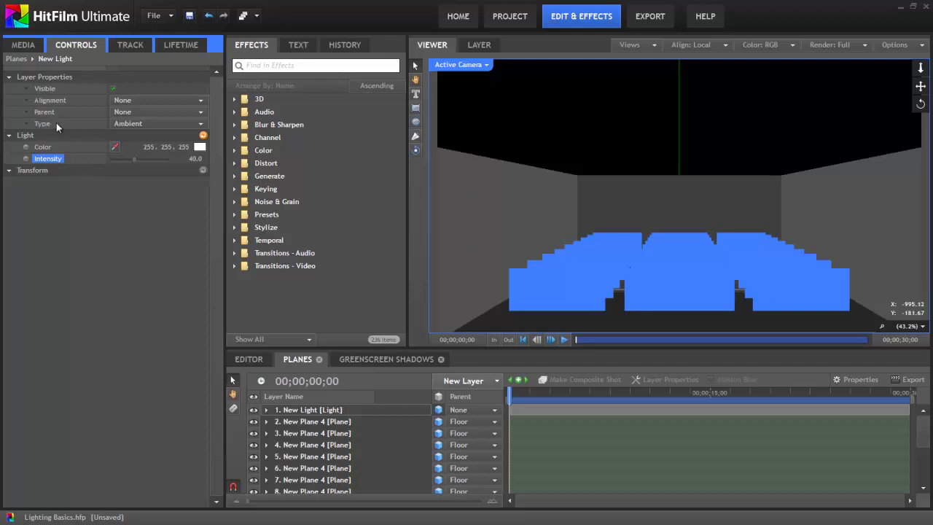
- Switch the light back to Point type and raise its intensity to 100
click(197, 124)
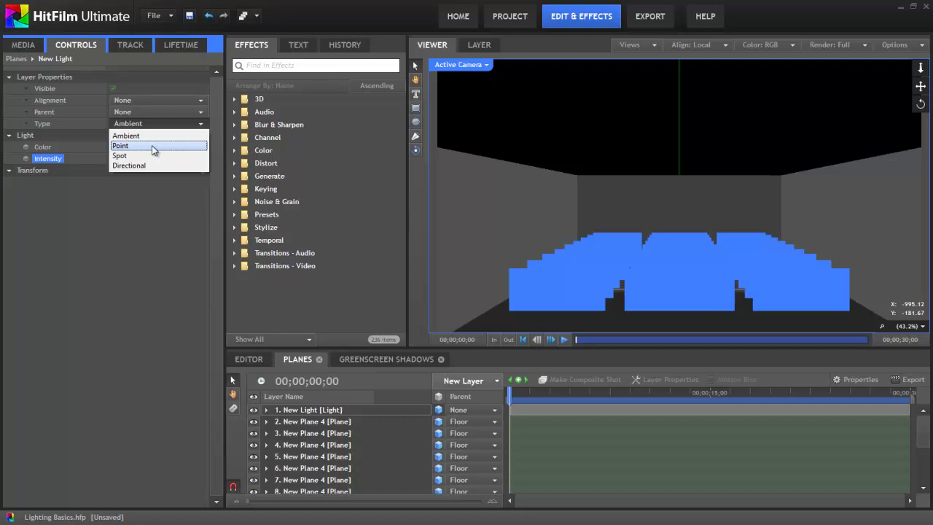
click(151, 145)
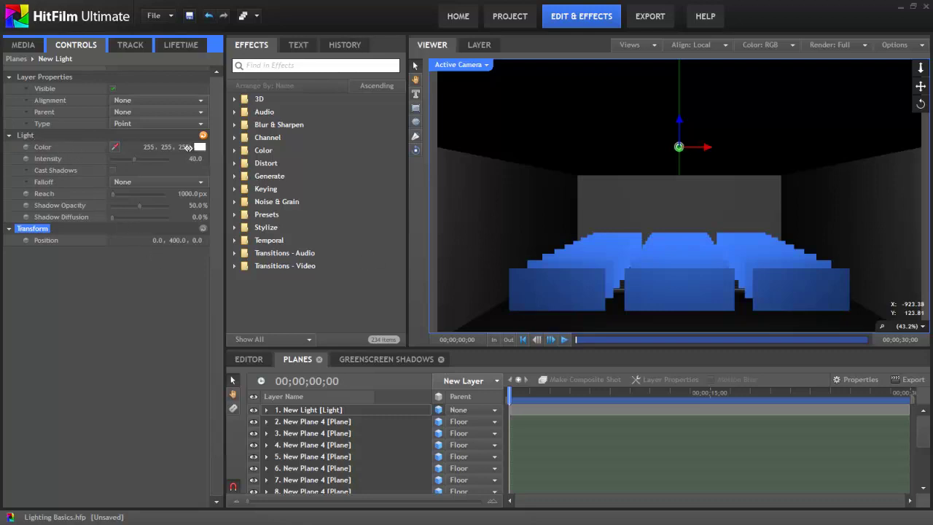
drag(133, 159, 183, 160)
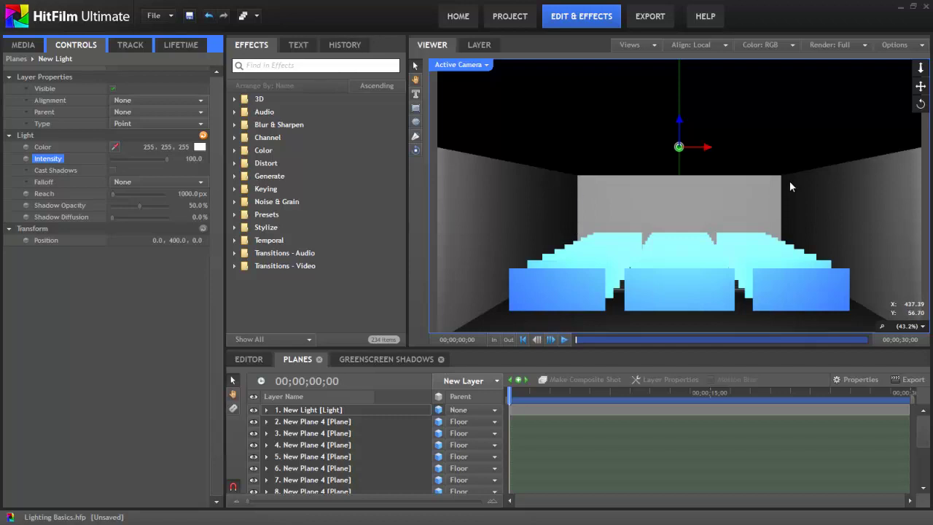
click(780, 253)
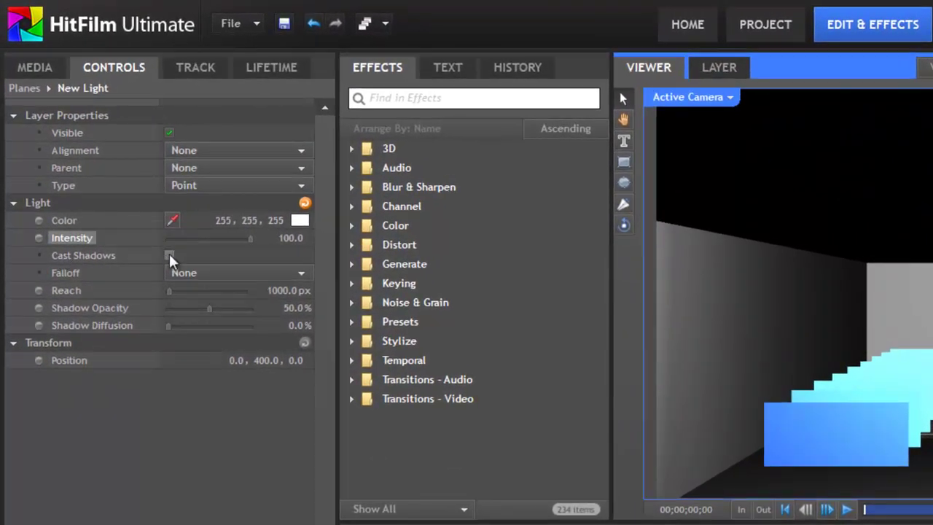
click(169, 255)
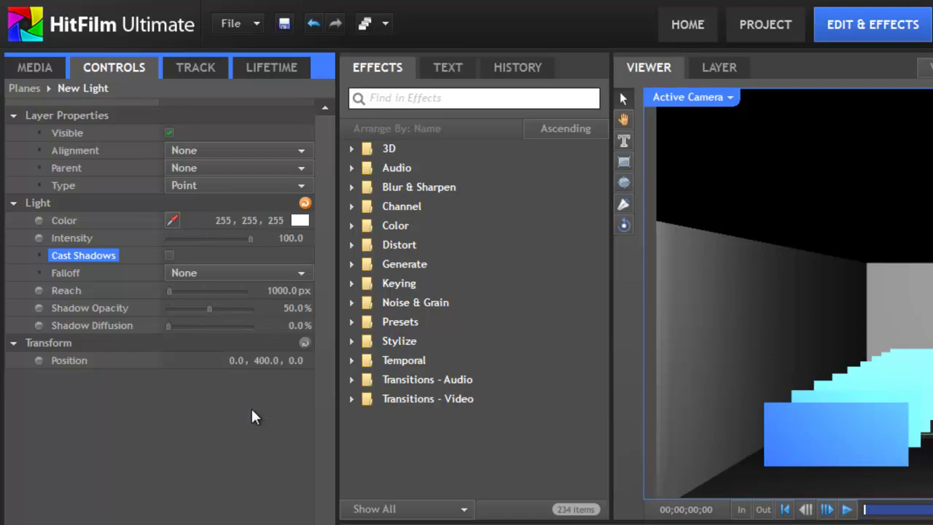
click(73, 275)
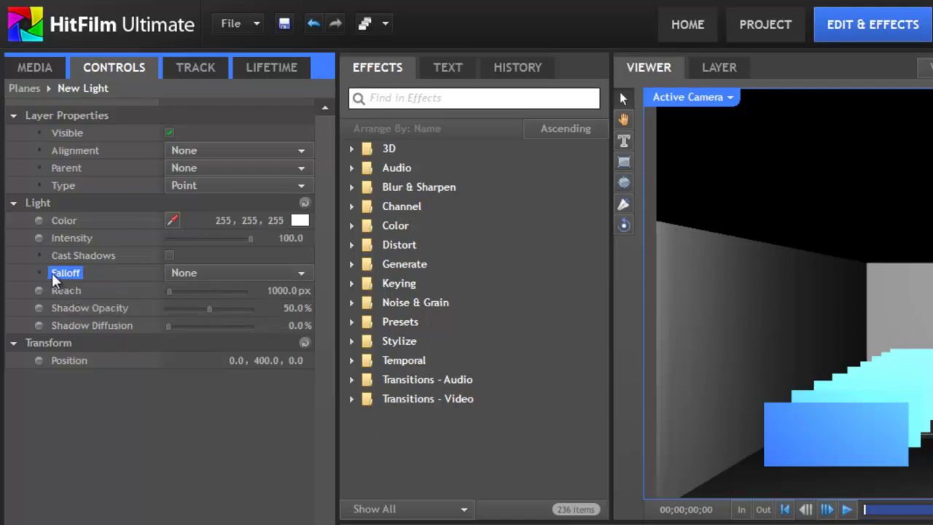
- Show the point light's Falloff choices: None, Linear and Curve
click(297, 274)
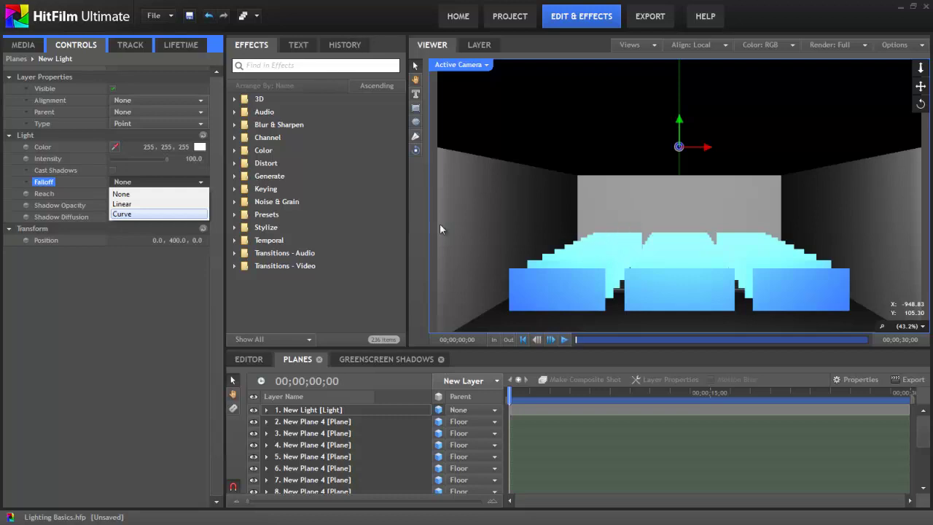
- Set the falloff to Linear and extend the light's reach toward 5000 px
click(165, 204)
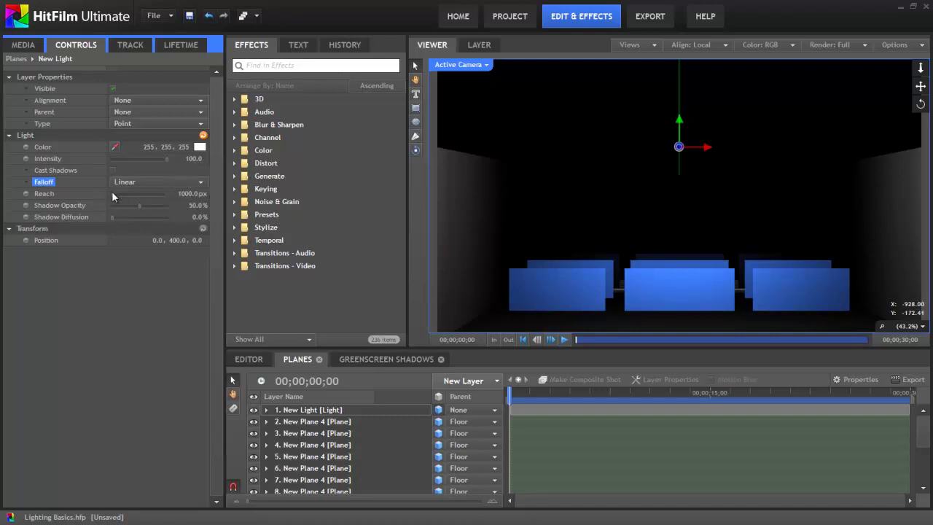
drag(113, 193, 113, 193)
- Switch the light's falloff to Curve and turn on Cast Shadows
click(179, 183)
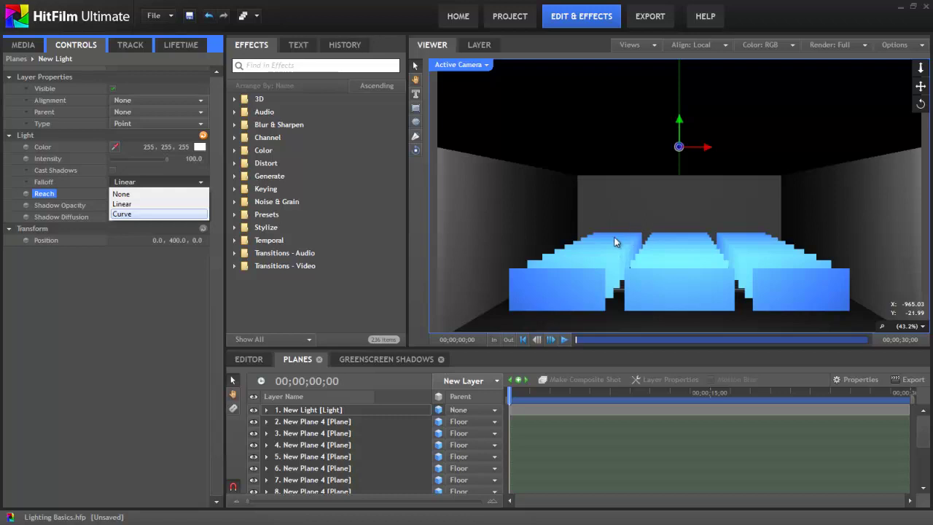
click(182, 214)
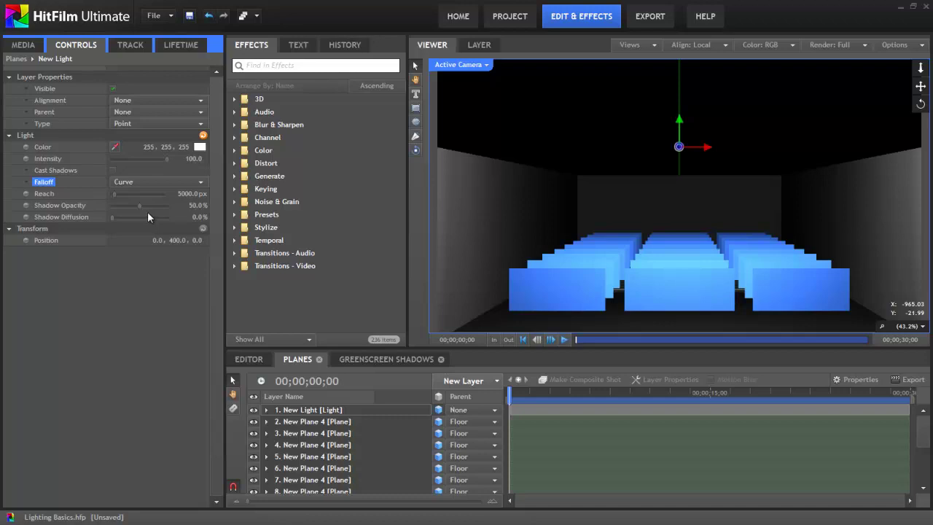
click(44, 194)
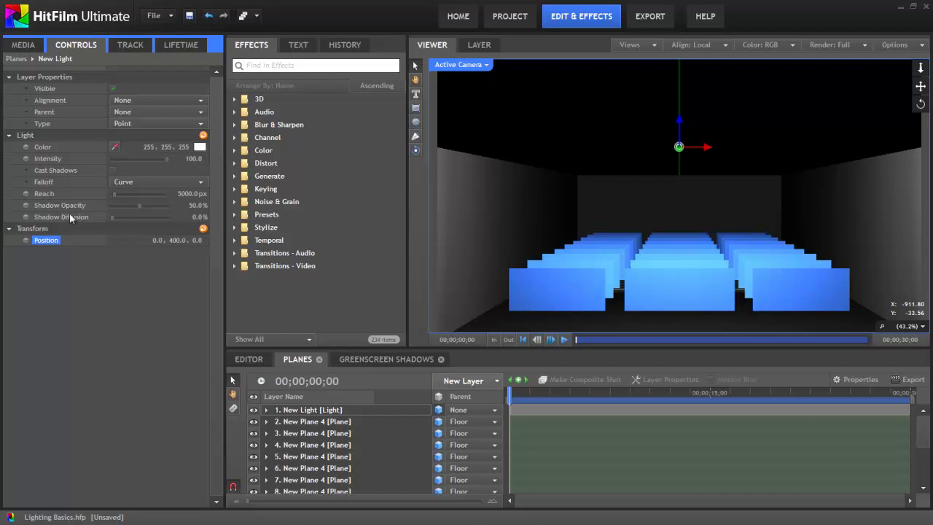
click(113, 170)
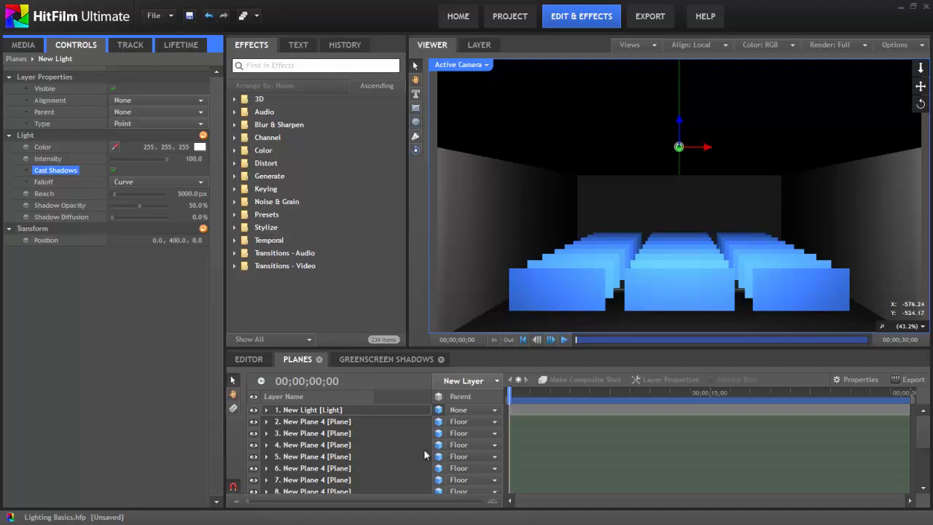
- Select layer 10 New Plane 4 and tick Casts Shadows in its Material settings
scroll(359, 432, down, 3)
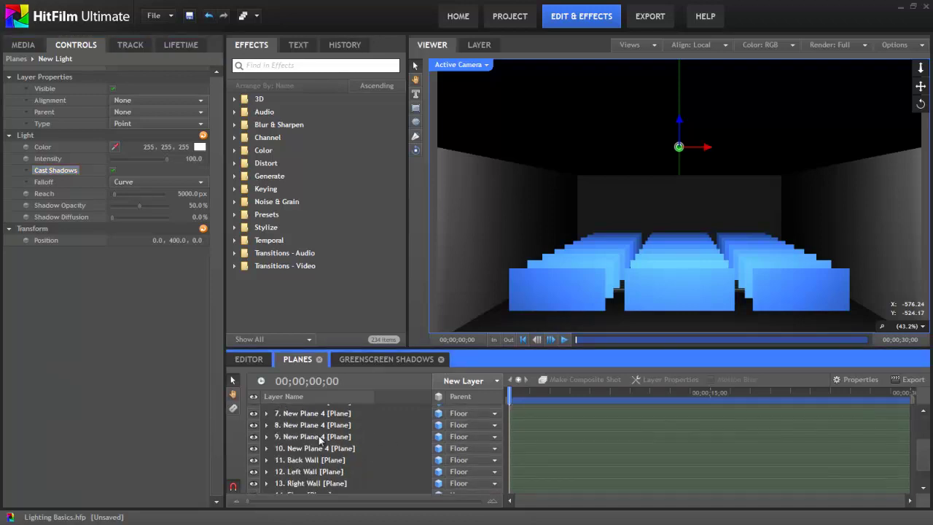
click(319, 449)
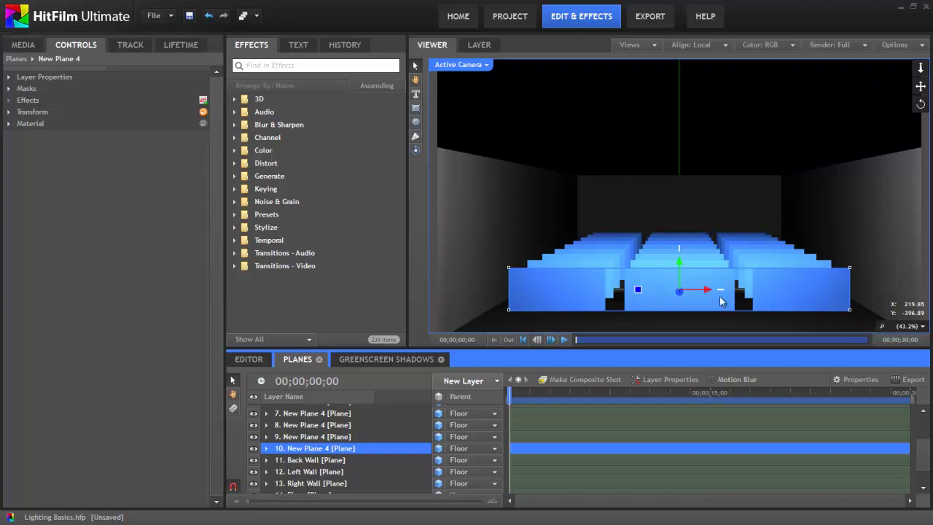
click(9, 124)
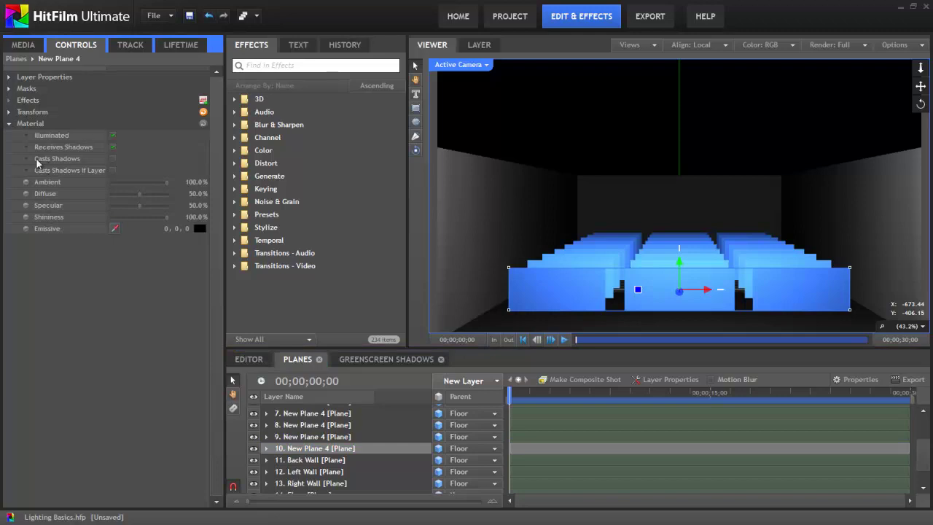
click(112, 159)
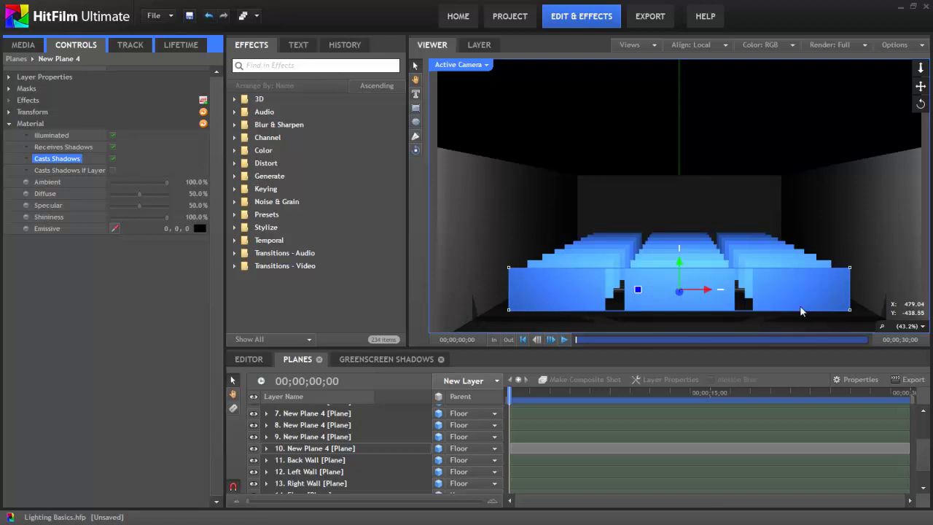
- Reselect New Light, then set Shadow Opacity to 52% and Shadow Diffusion to 99%
scroll(323, 432, up, 2)
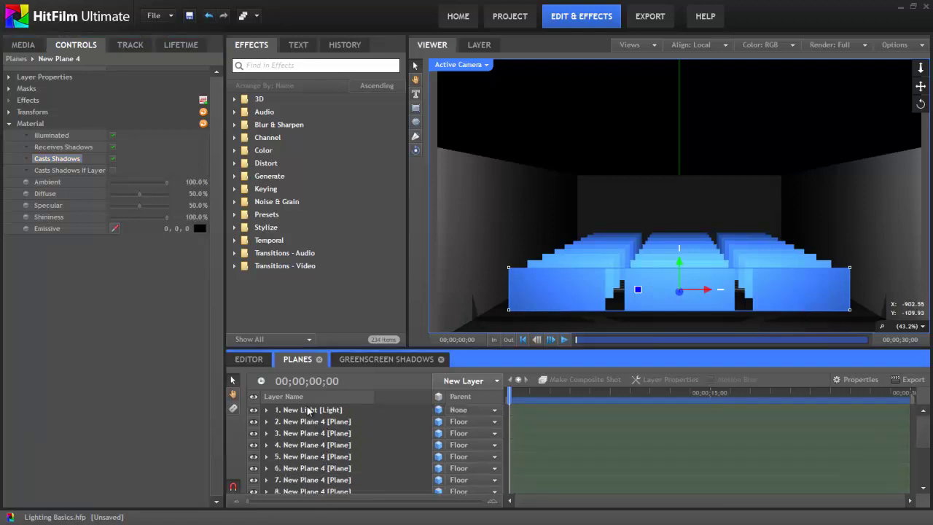
click(311, 410)
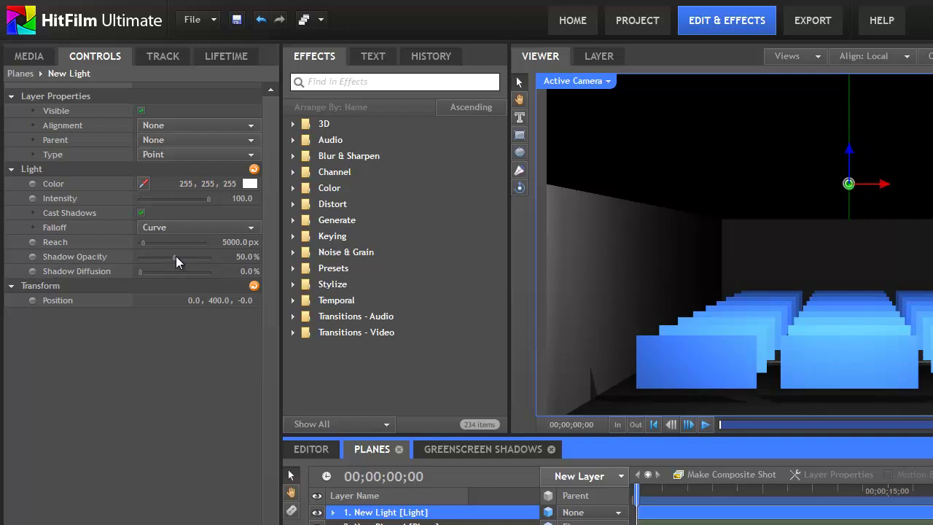
mouse_move(176, 255)
mouse_down()
mouse_move(149, 259)
mouse_move(220, 258)
mouse_move(177, 257)
mouse_up()
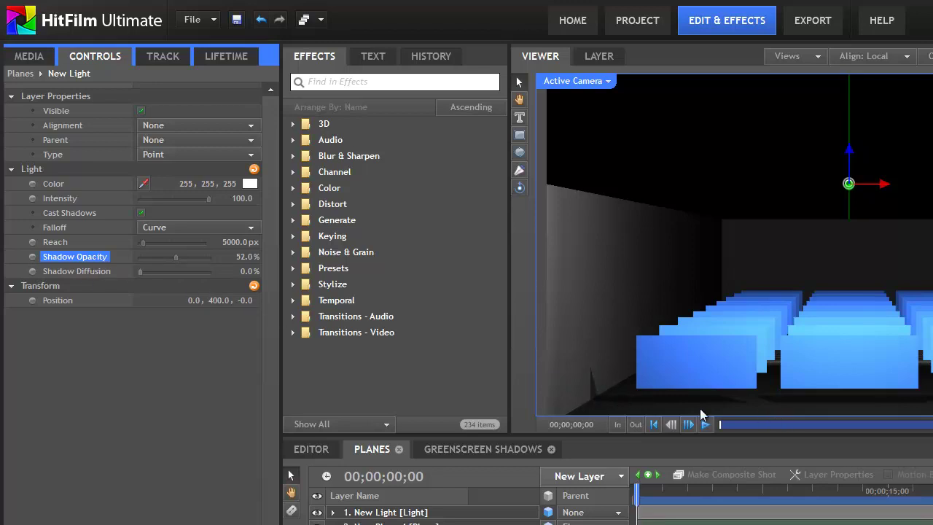
click(140, 272)
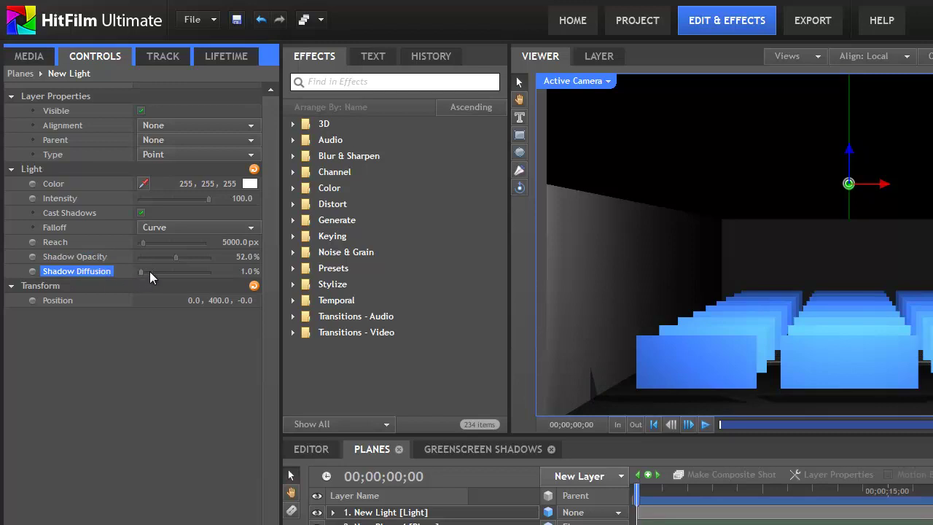
drag(178, 269, 202, 269)
click(187, 271)
click(218, 273)
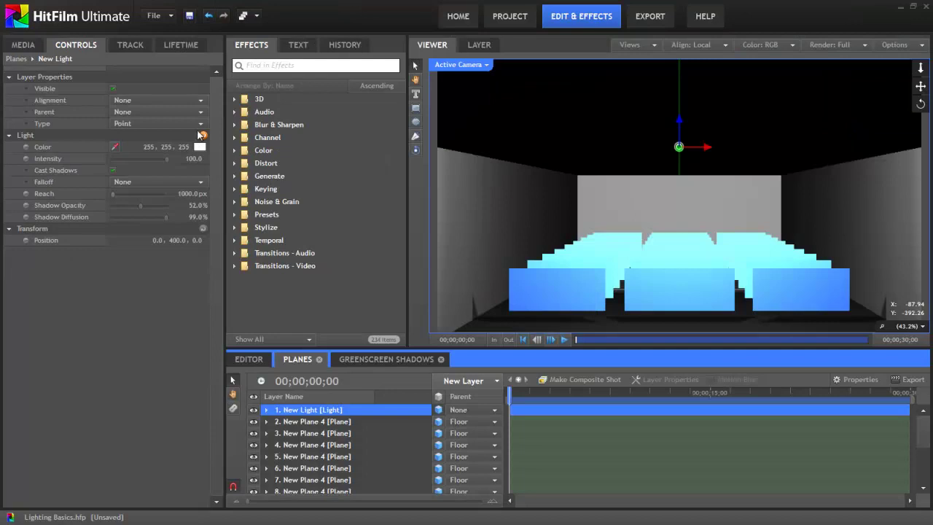
- Change the New Light's Type to Spot and turn off Cast Shadows
click(251, 155)
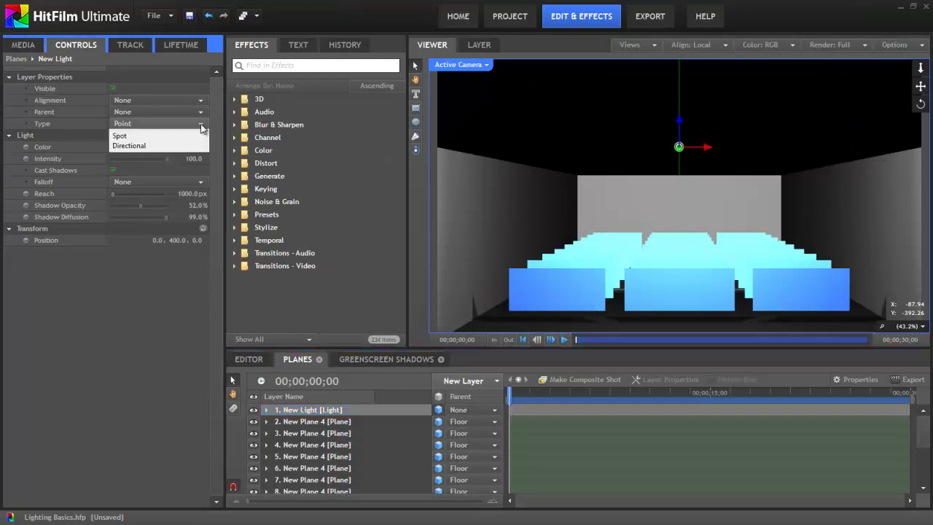
click(119, 154)
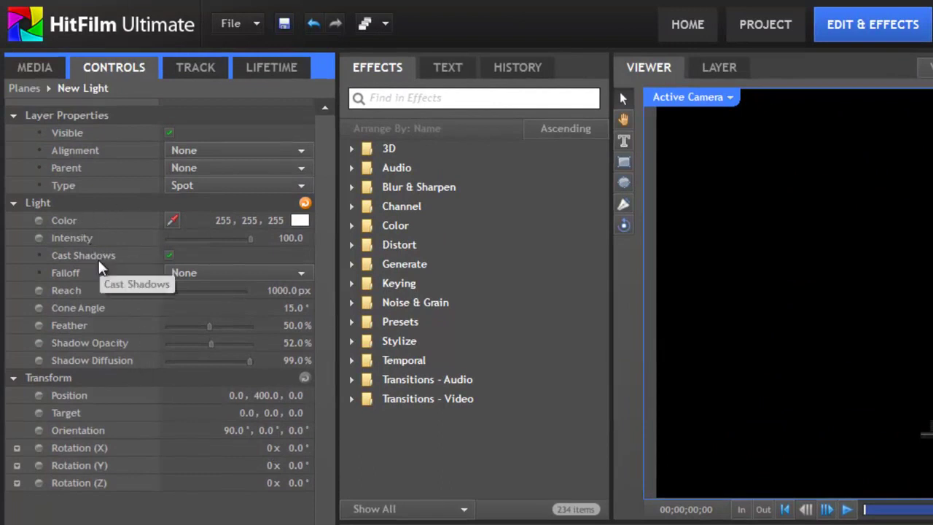
click(172, 255)
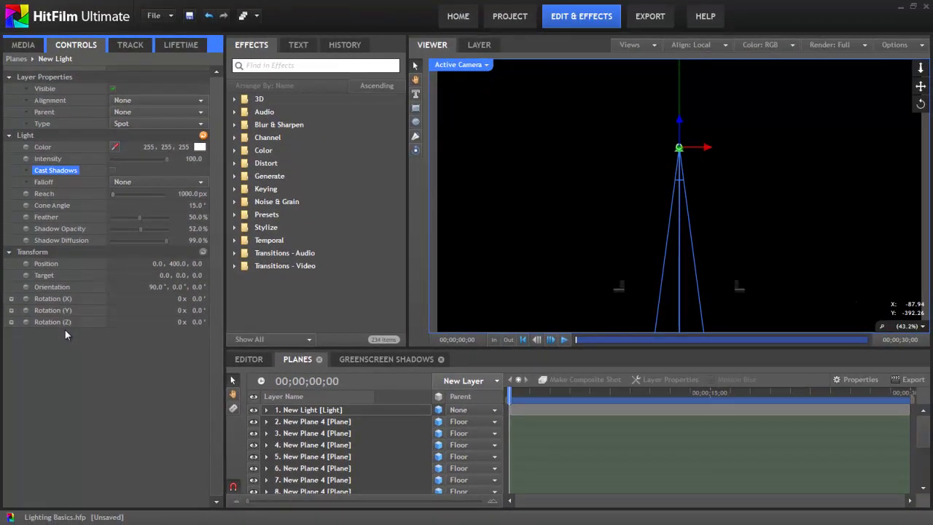
- Tilt the spotlight down with Orientation X, narrow its Cone Angle, and set Feather to 100%
click(152, 288)
drag(152, 288, 101, 287)
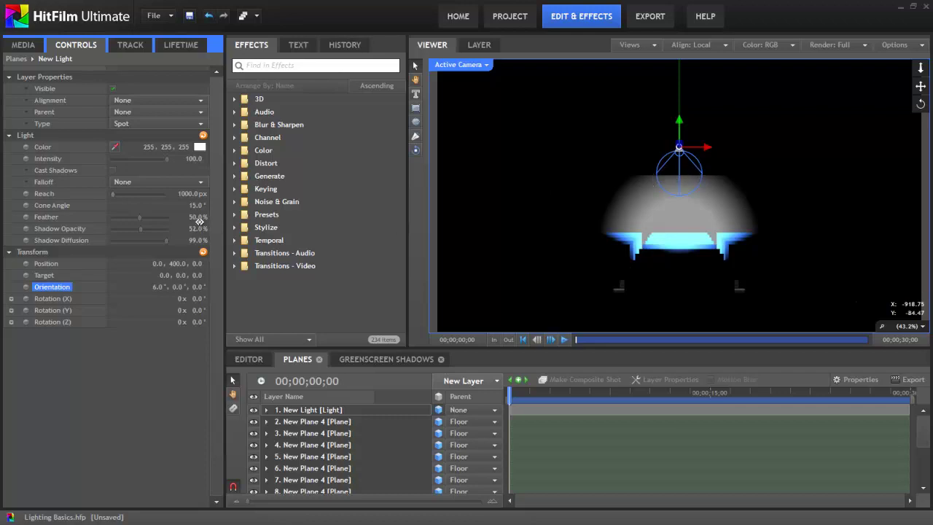
mouse_move(197, 205)
mouse_down()
mouse_move(189, 205)
mouse_move(207, 204)
mouse_move(190, 205)
mouse_up()
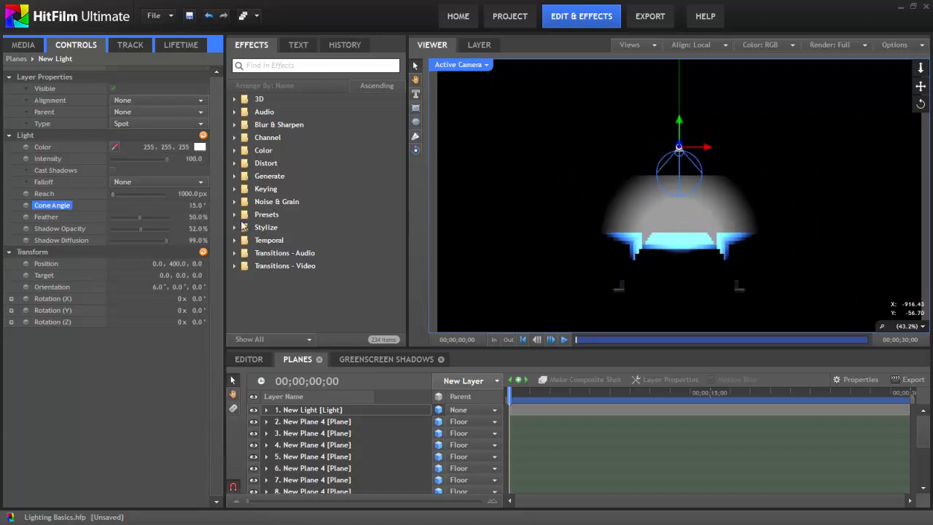
drag(141, 218, 94, 215)
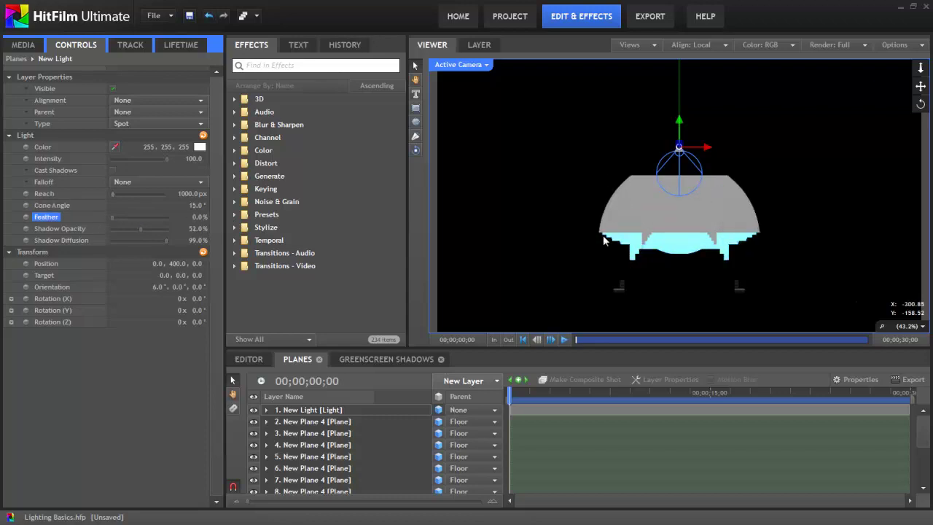
drag(112, 217, 586, 244)
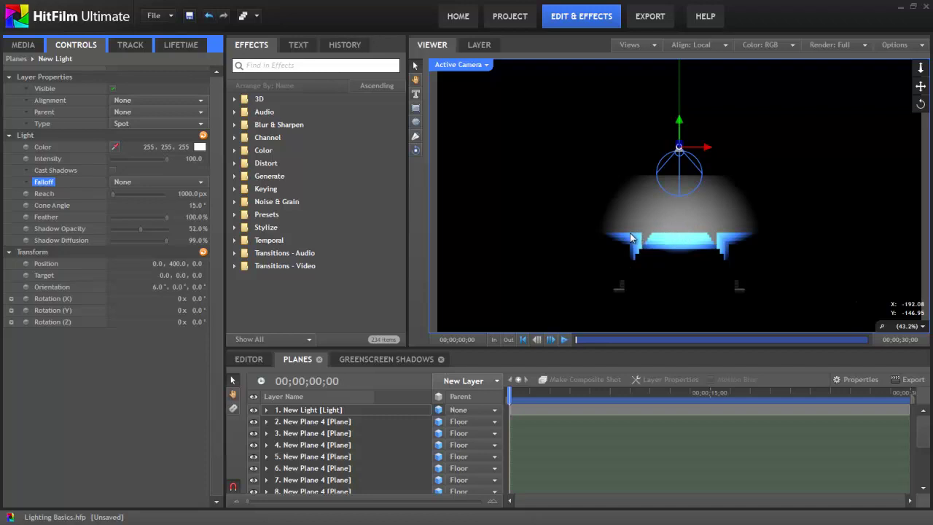
- Aim the spotlight towards a target at 0, 0, -2000 and move it to -294.2, 400, -4.3
click(46, 217)
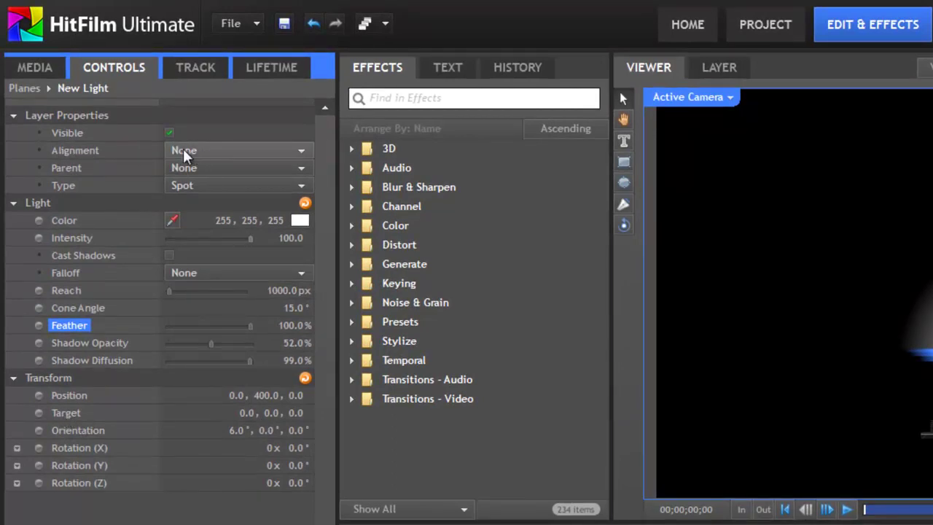
click(302, 185)
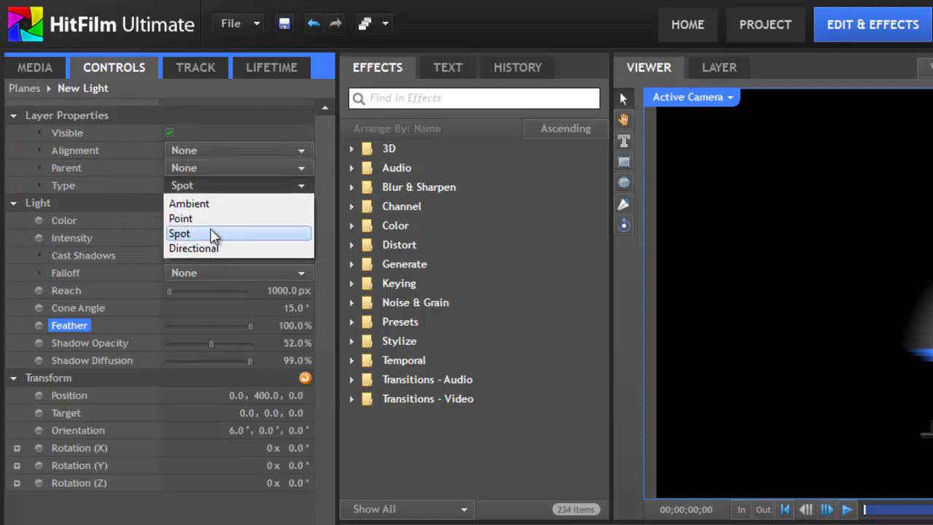
click(302, 183)
click(299, 149)
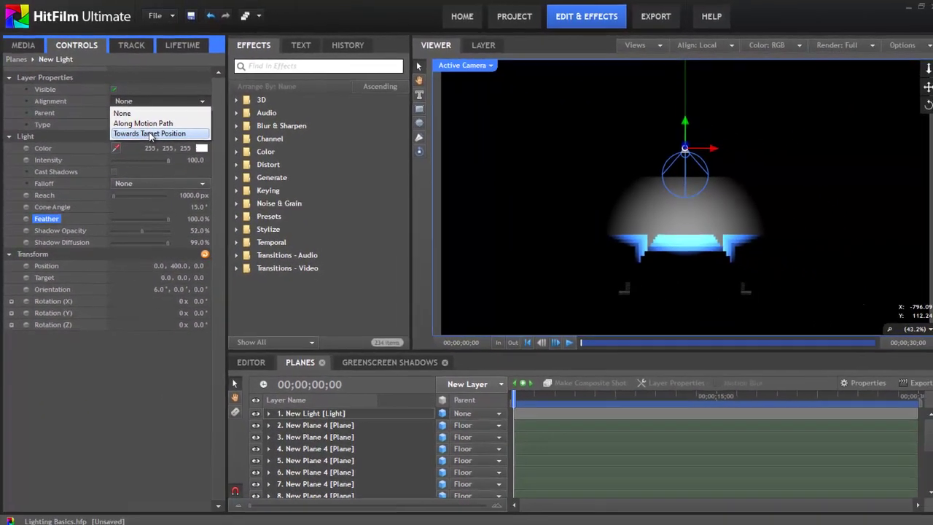
click(184, 165)
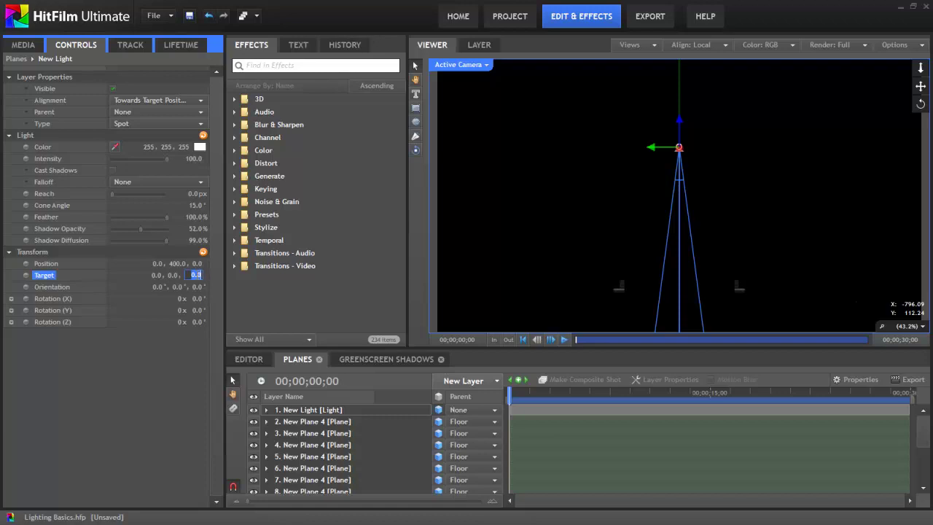
text(-2000)
key(Return)
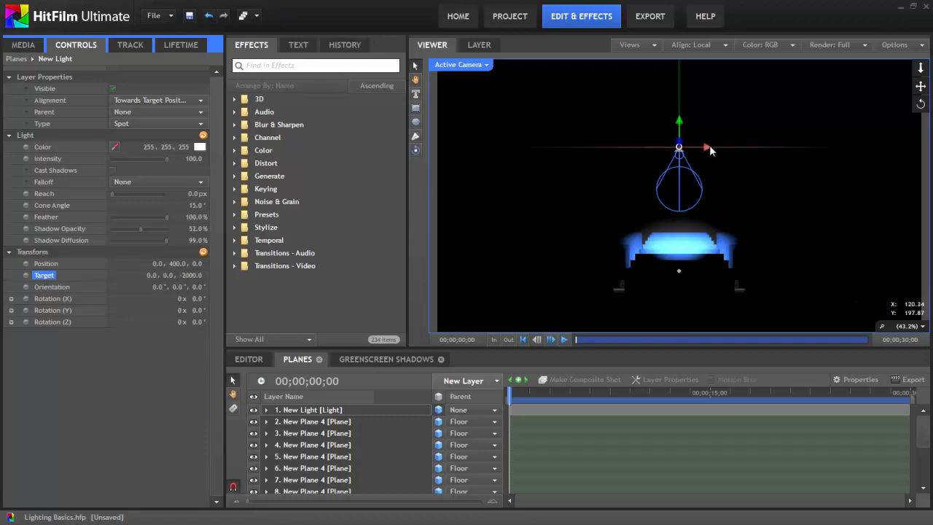
drag(707, 145, 707, 179)
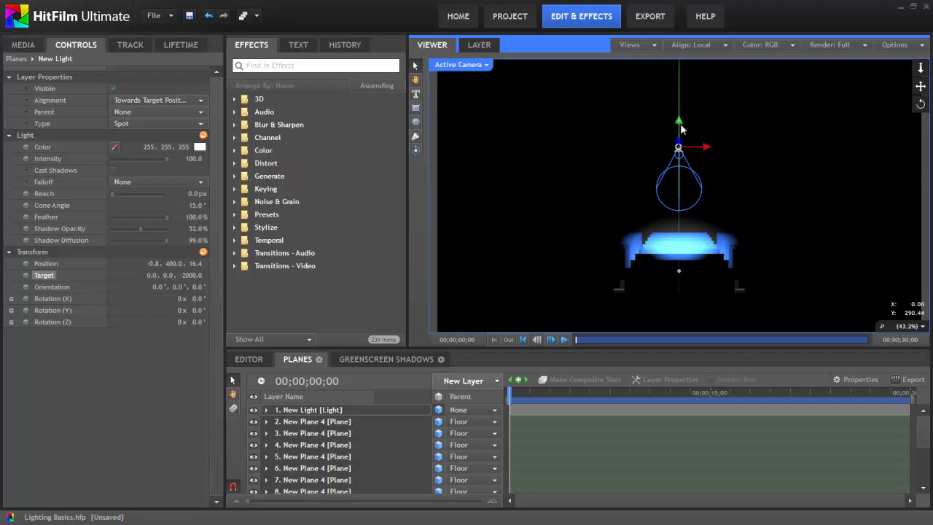
drag(711, 145, 561, 157)
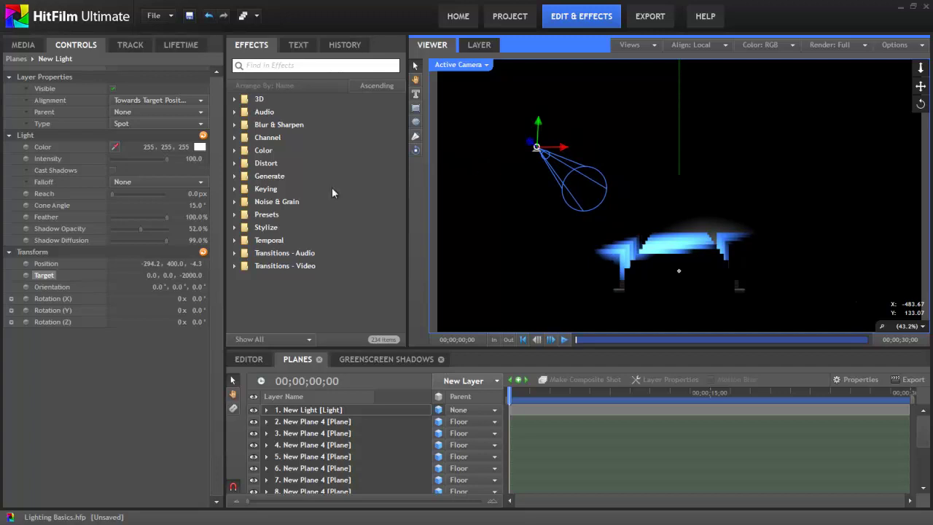
- Make the light Directional aimed towards its target, then slide it right and back to -1.4, 400, 21.7
click(201, 124)
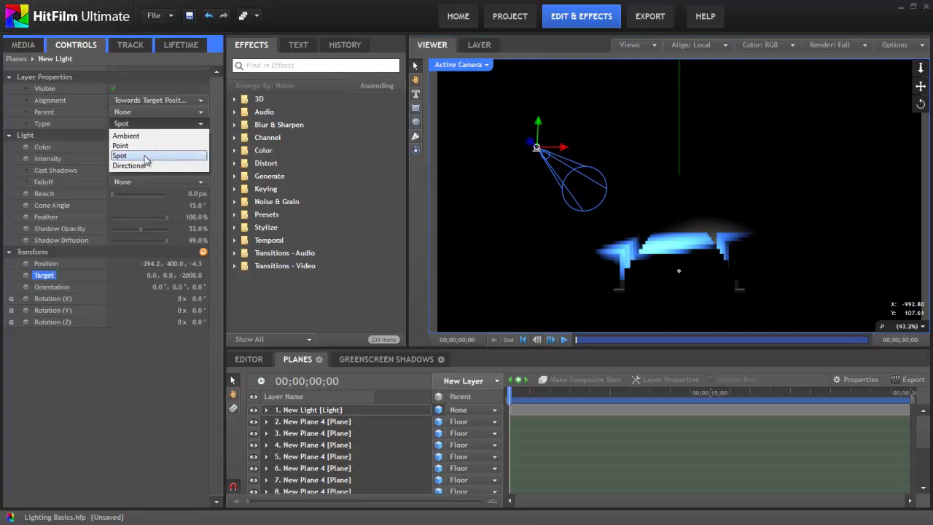
click(134, 166)
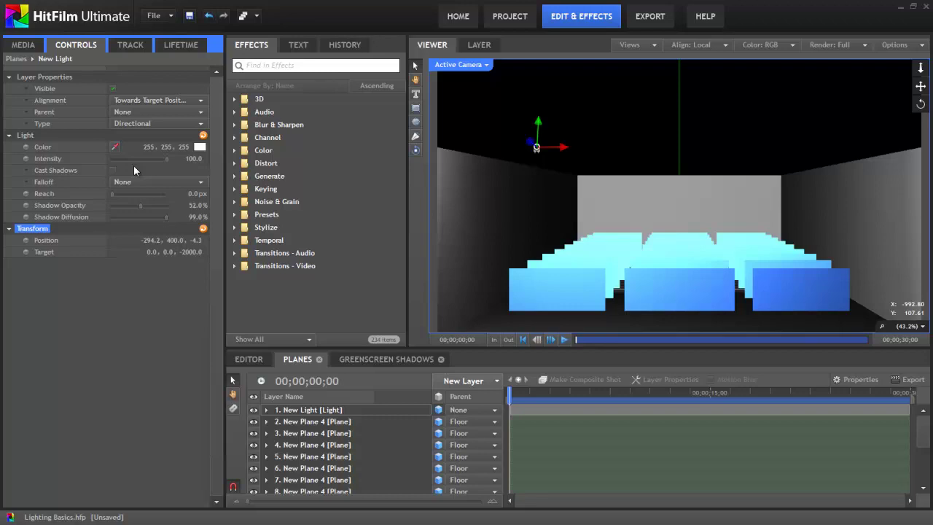
click(196, 101)
click(194, 112)
click(194, 101)
click(182, 133)
drag(565, 147, 929, 148)
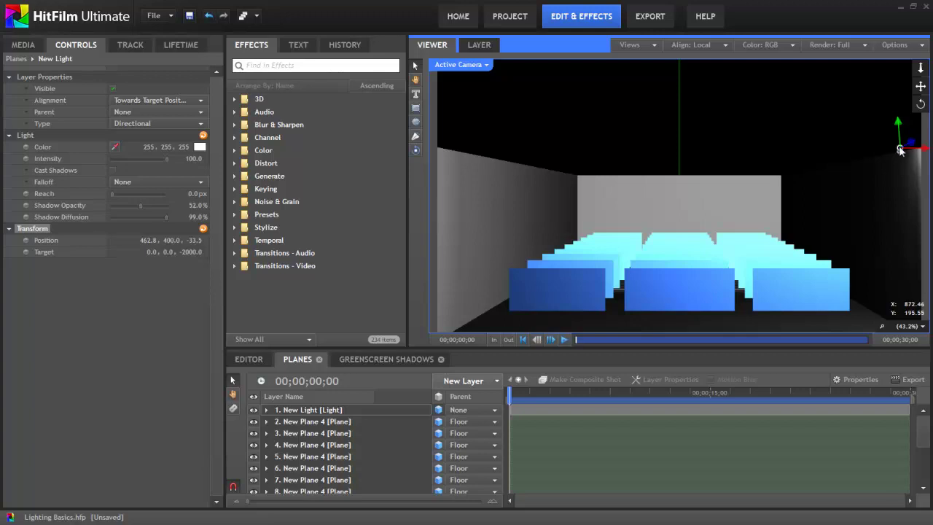
drag(900, 151, 677, 146)
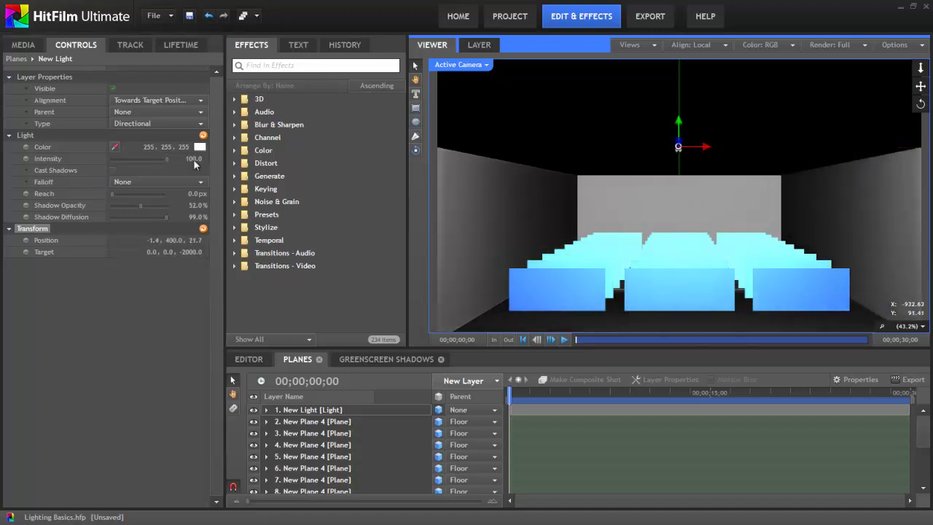